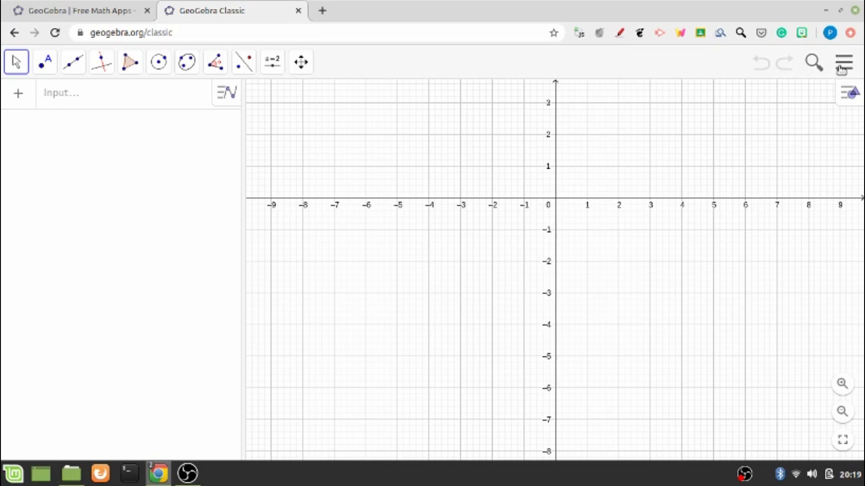
left_click(842, 63)
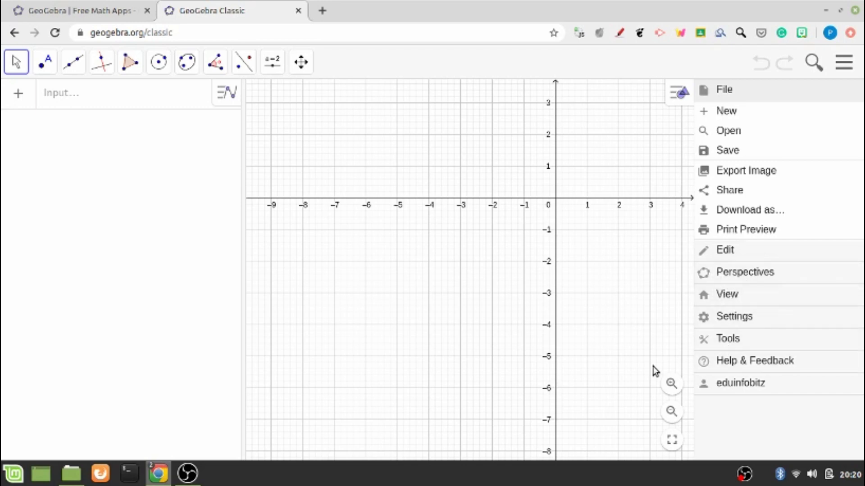
left_click(99, 302)
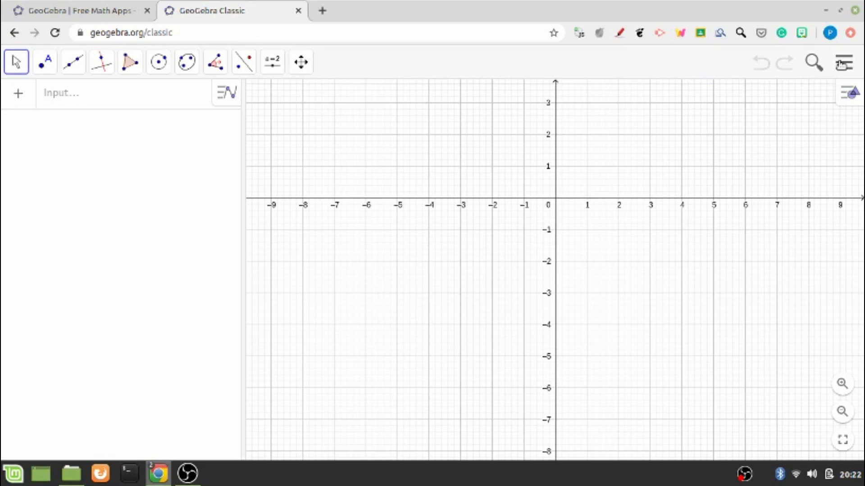
left_click(845, 100)
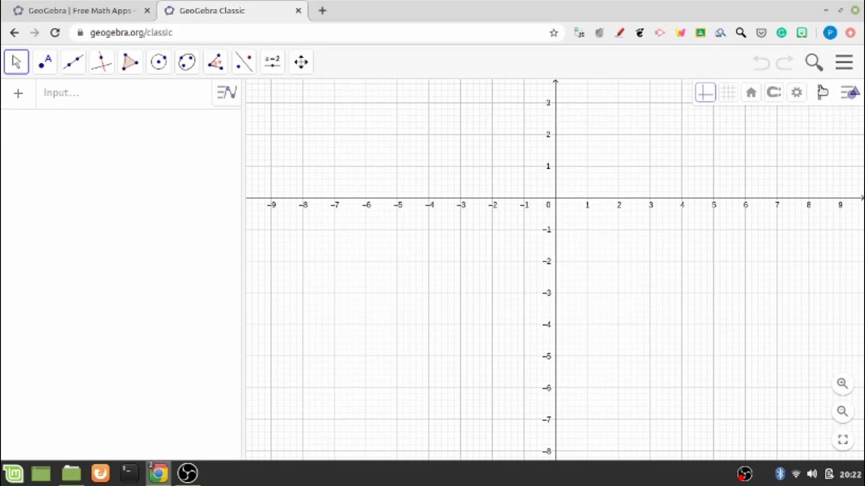
left_click(825, 98)
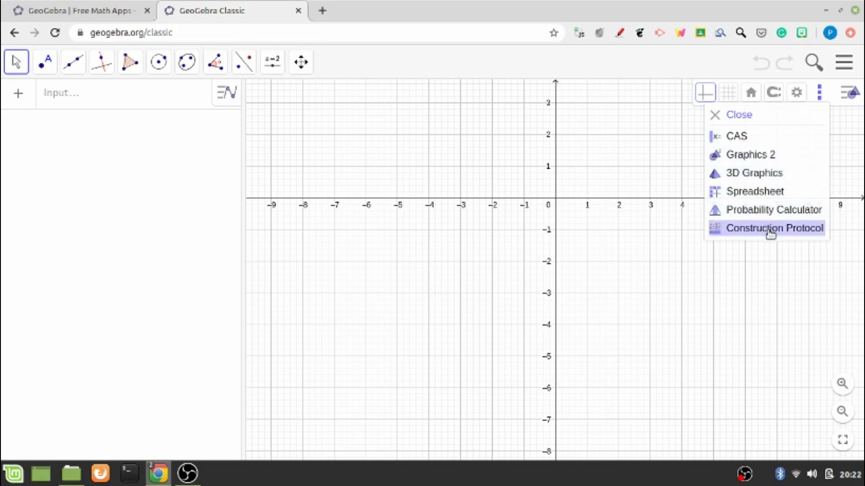
left_click(685, 188)
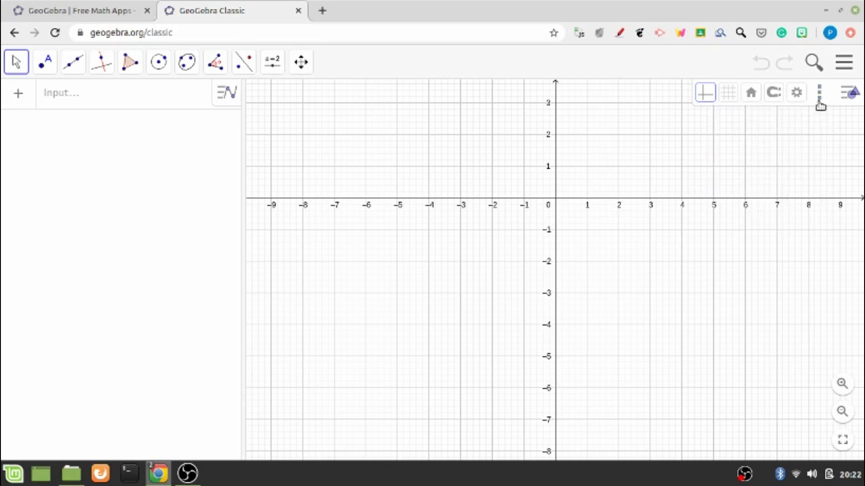
- Open the graphics view settings, then turn Show Axes off and back on
left_click(795, 95)
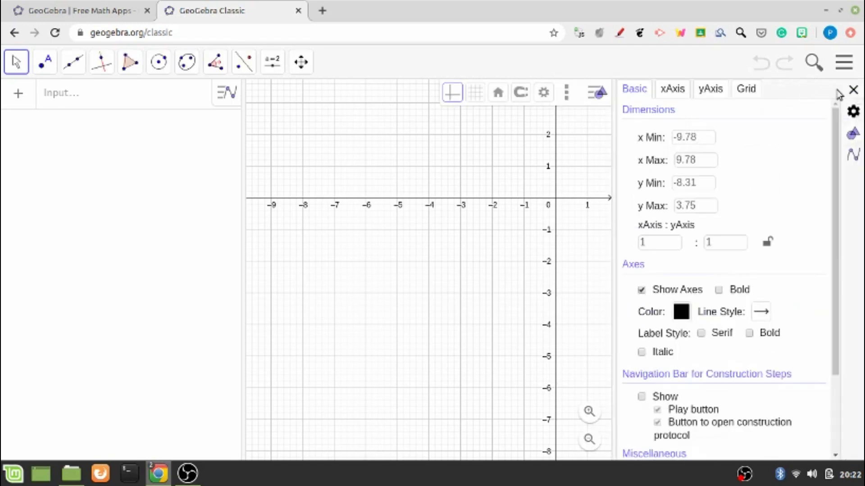
scroll(632, 150, "down", 2)
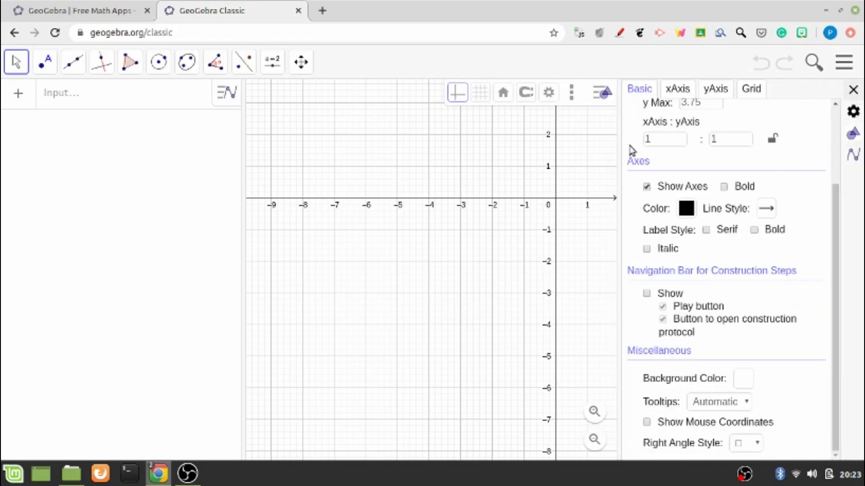
left_click(648, 187)
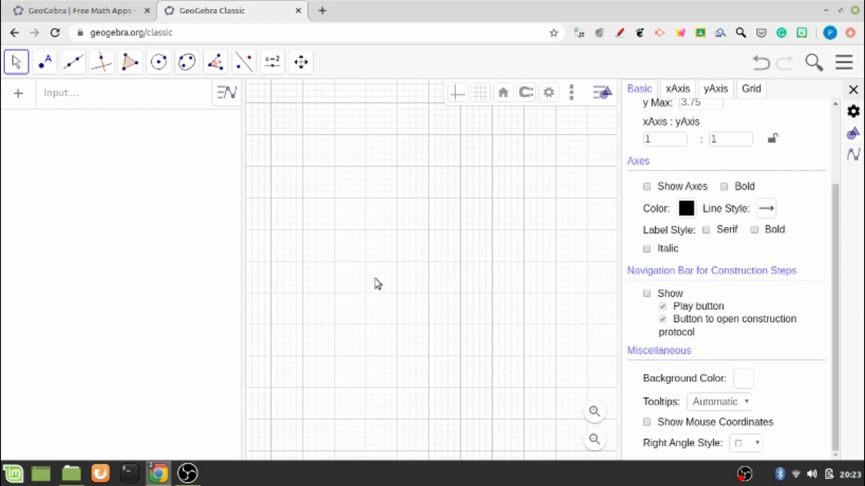
left_click(647, 187)
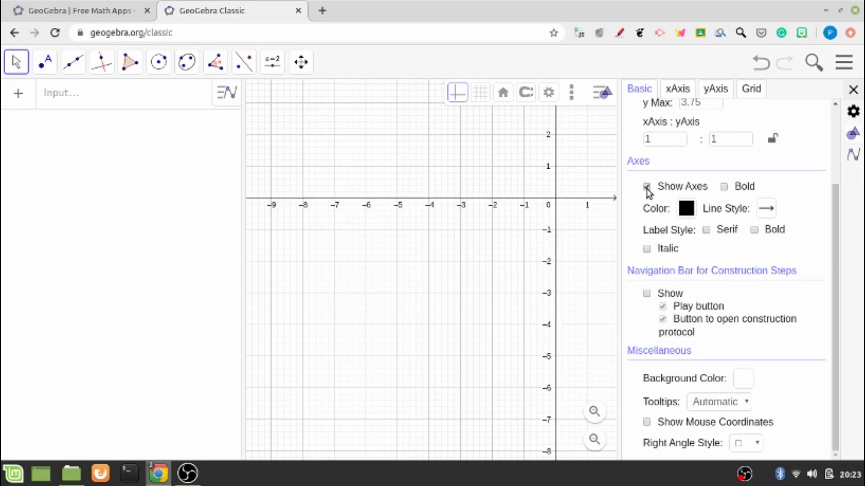
- Set the colour of the coordinate axes to dark red
left_click(686, 208)
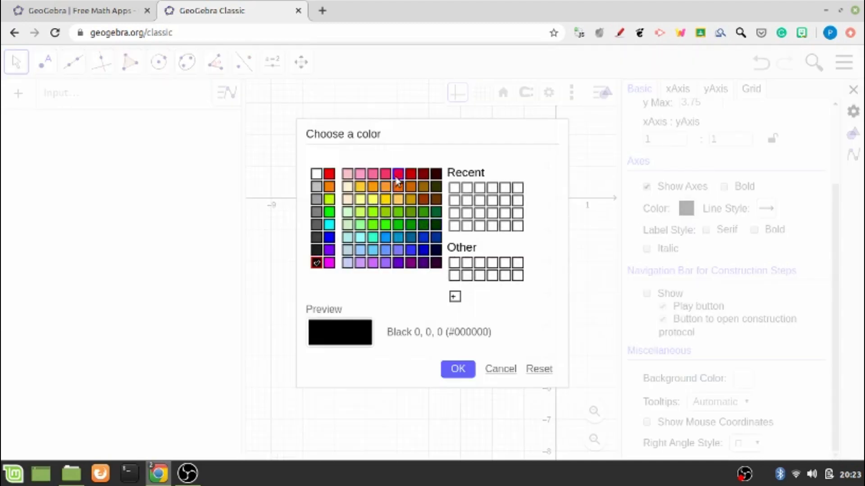
left_click(398, 175)
left_click(411, 175)
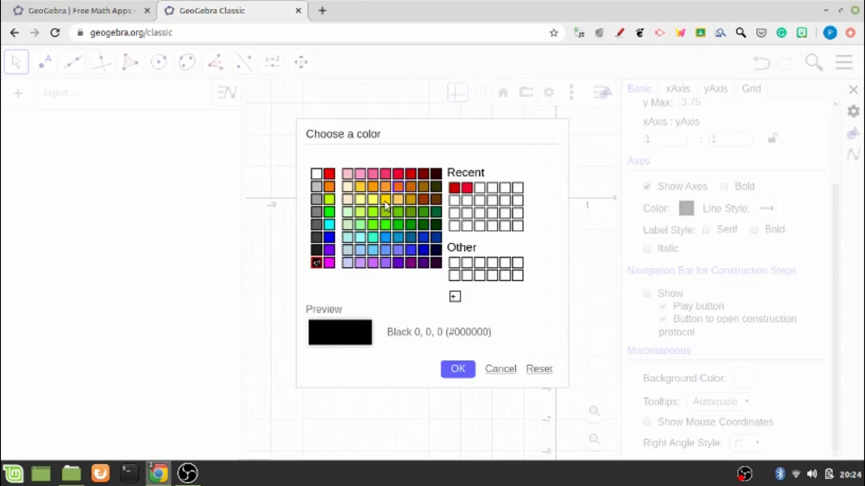
left_click(410, 175)
left_click(452, 367)
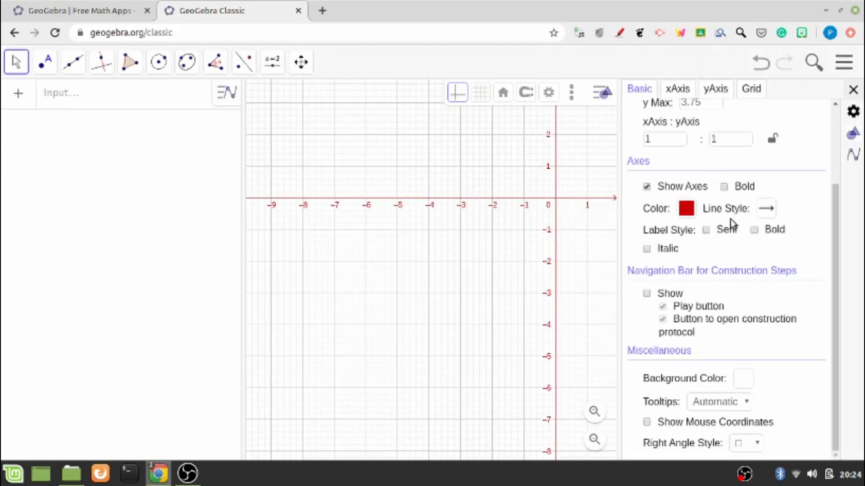
- Set the graphics view's background colour to cyan (#00FFFF)
left_click(773, 209)
left_click(739, 386)
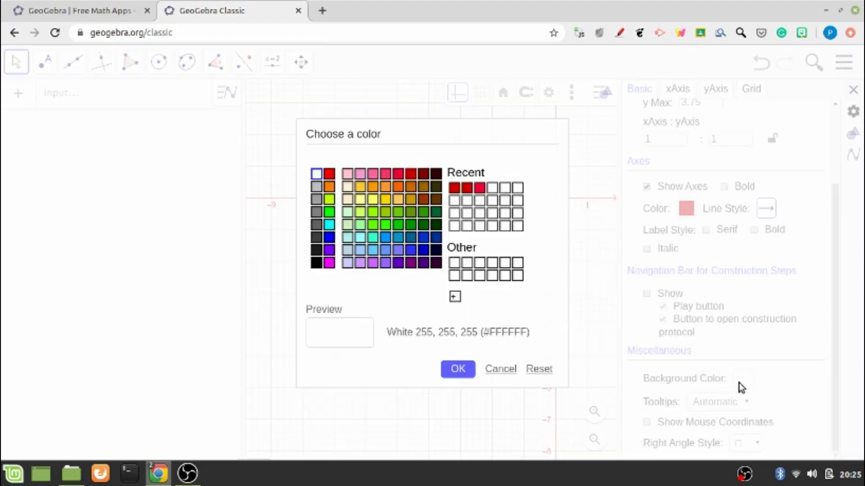
left_click(330, 225)
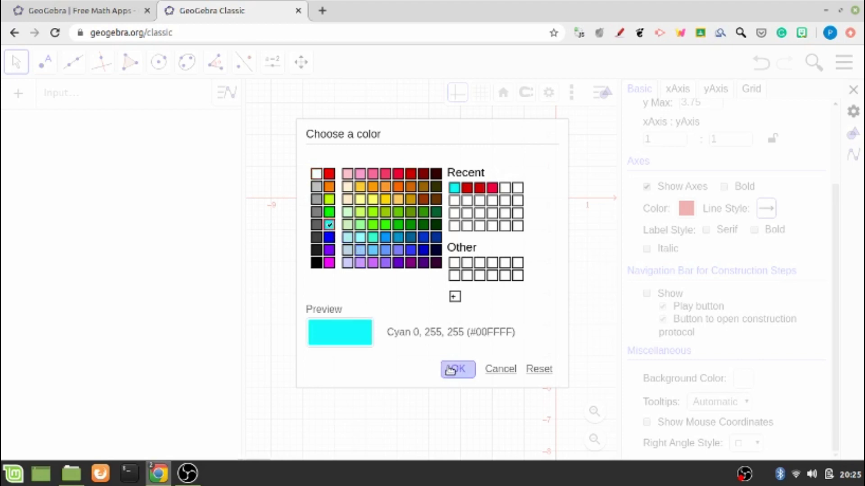
left_click(453, 369)
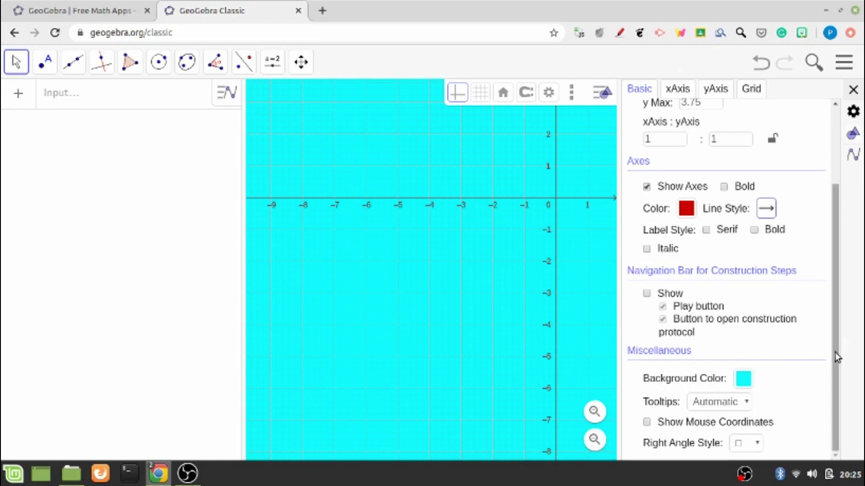
- Try hiding the x-axis and limiting it to Positive Direction Only, restoring each setting after the trial
left_click(677, 92)
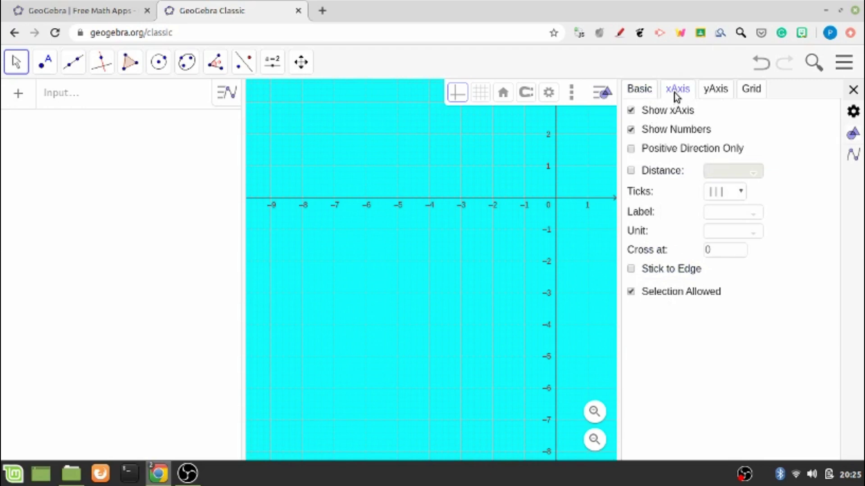
left_click(631, 111)
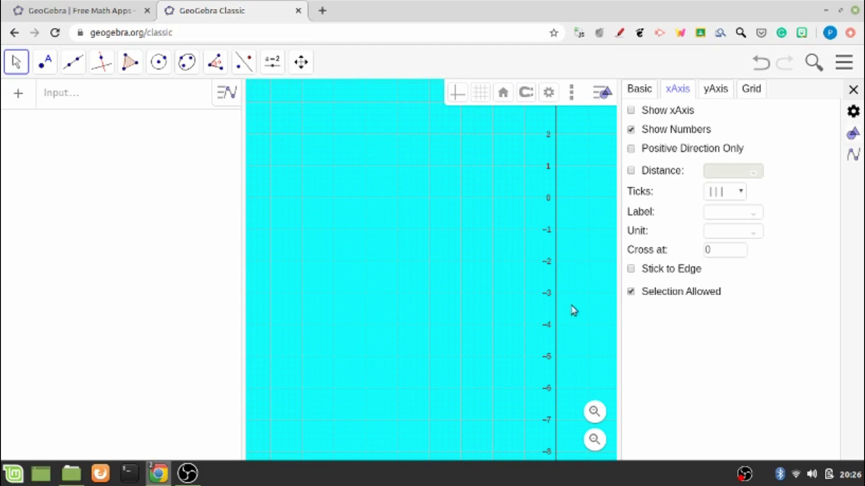
left_click(630, 110)
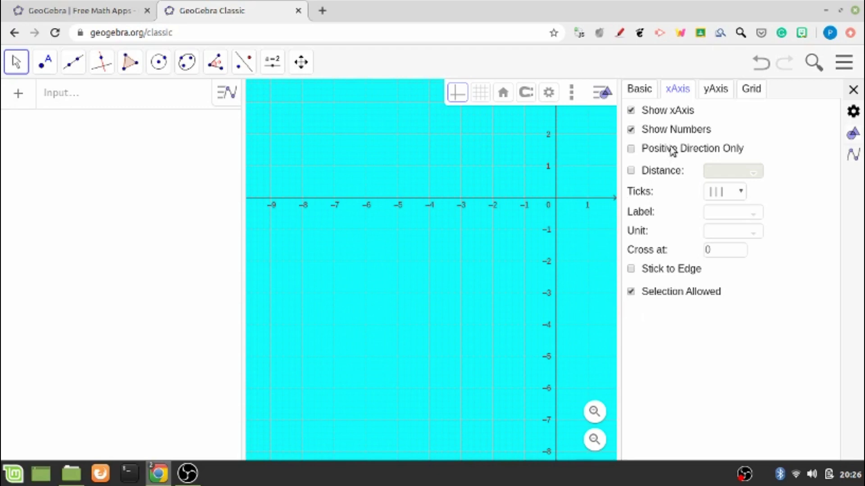
left_click(631, 149)
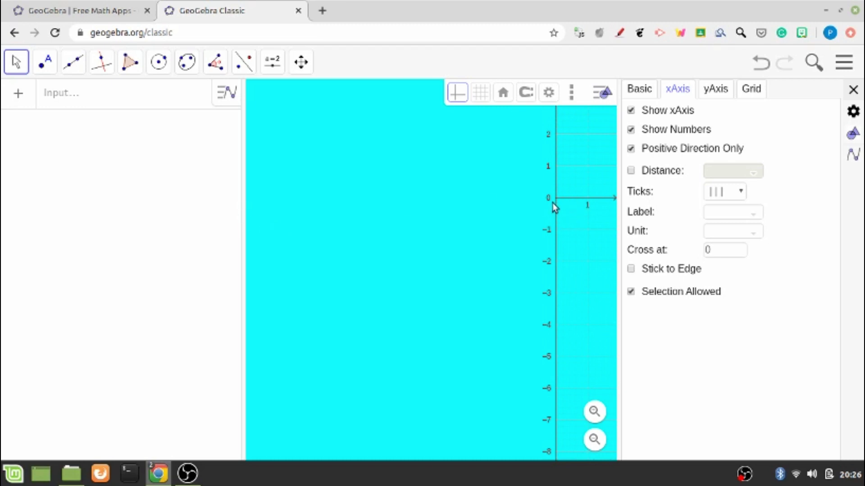
left_click(631, 148)
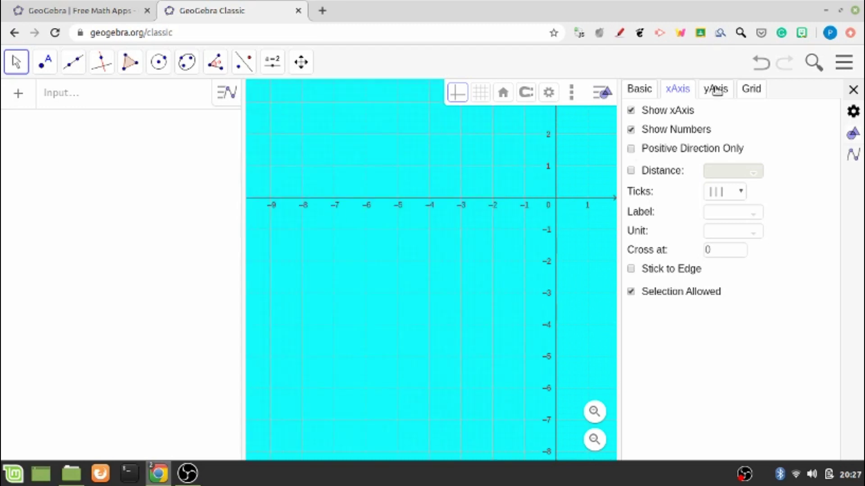
- View the y-axis settings, then turn the grid display off and back on in the grid settings
left_click(717, 89)
left_click(749, 89)
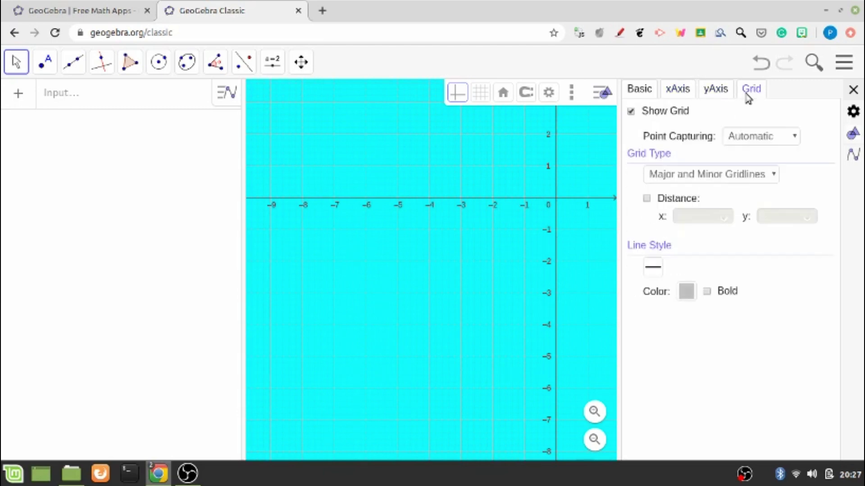
left_click(631, 112)
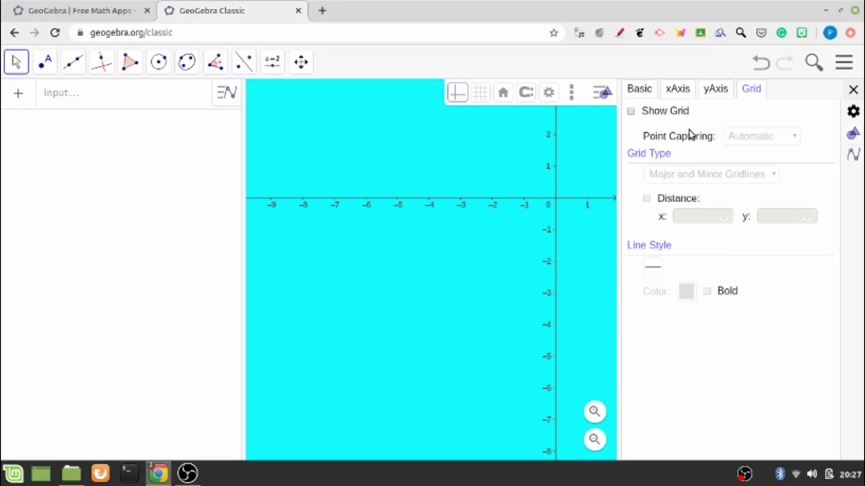
left_click(631, 111)
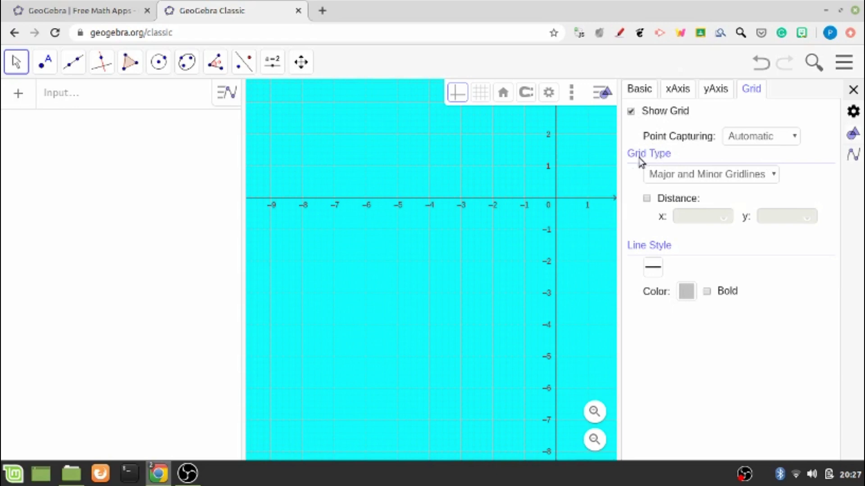
- Try the Major Gridlines and Polar grid types, then return to Major and Minor Gridlines
left_click(694, 173)
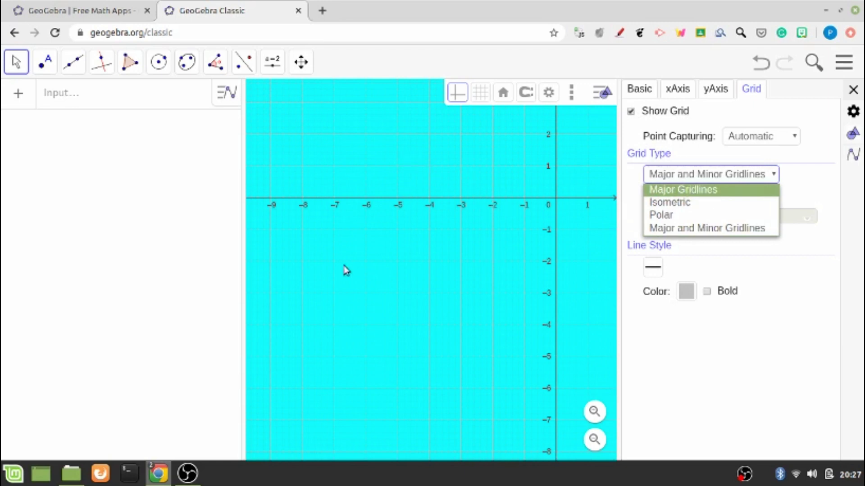
left_click(665, 190)
left_click(664, 177)
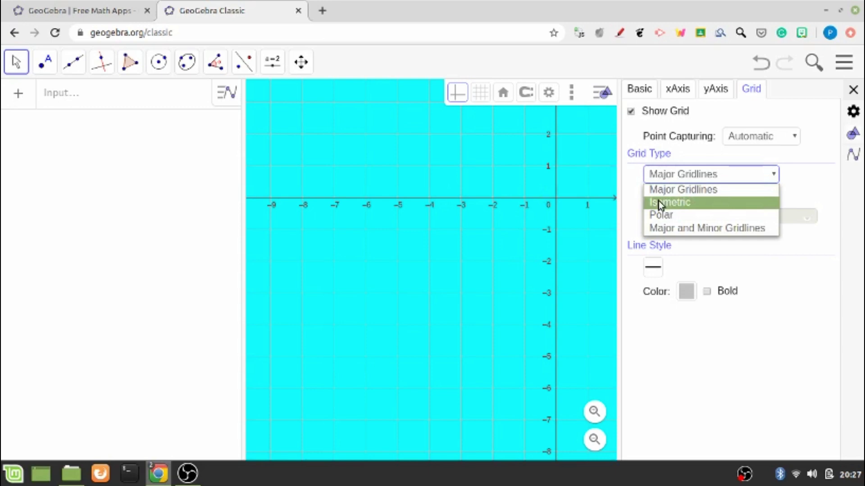
key("Down")
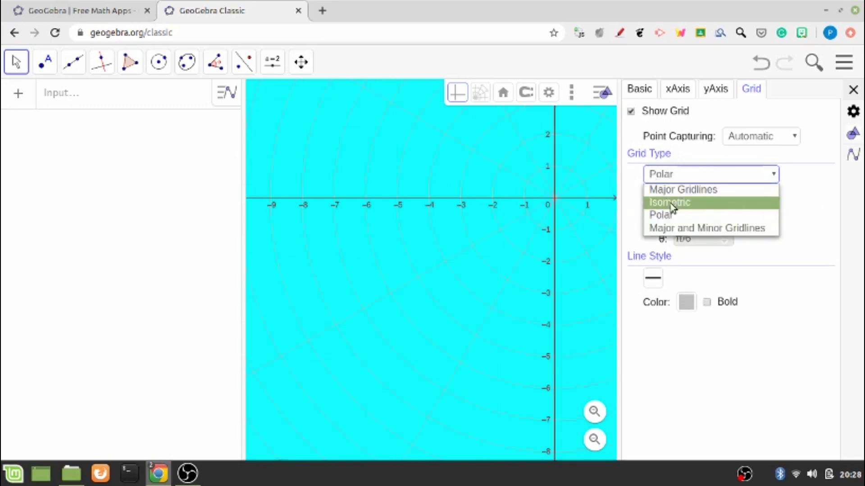
left_click(682, 228)
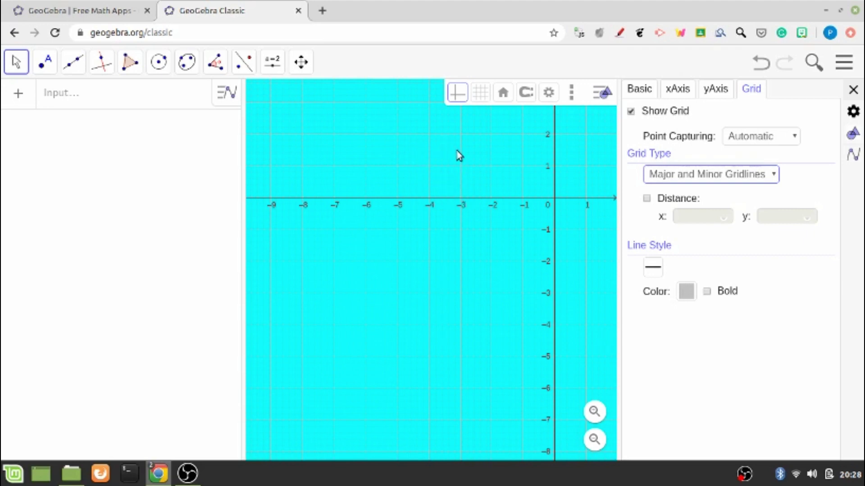
- Close the graphics view settings
left_click(473, 292)
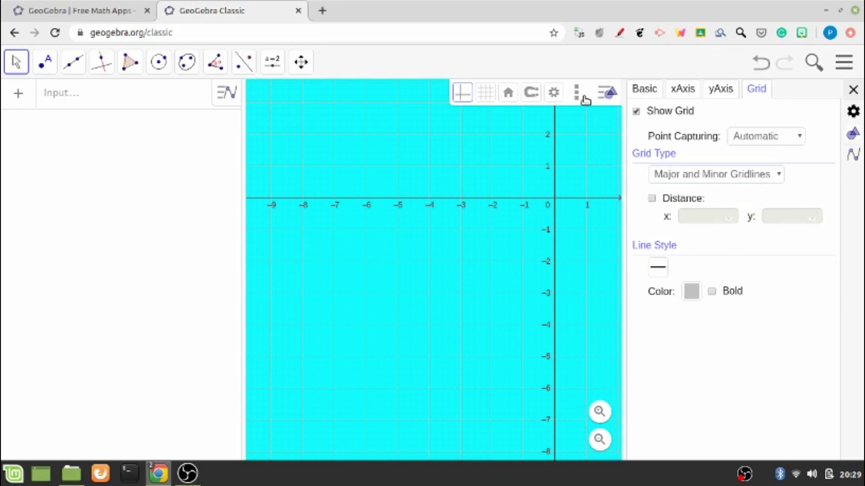
left_click(555, 93)
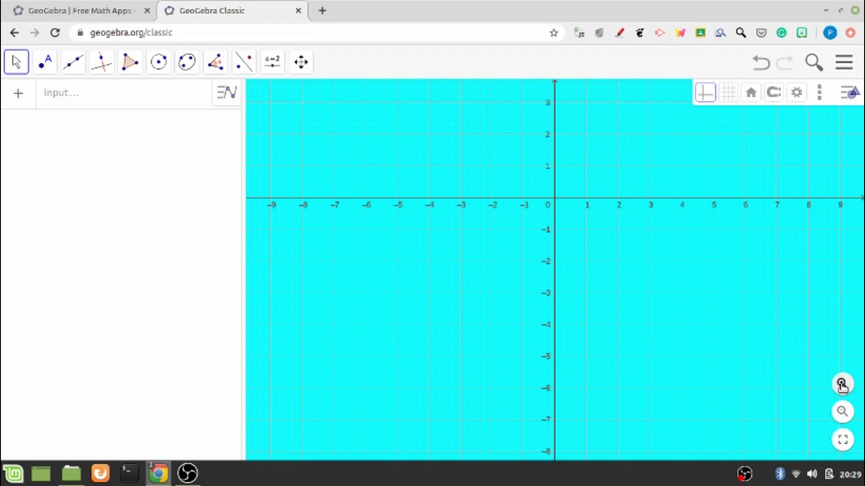
- Zoom the graphics view in and out, then restore its standard view
scroll(841, 385, "up", 3)
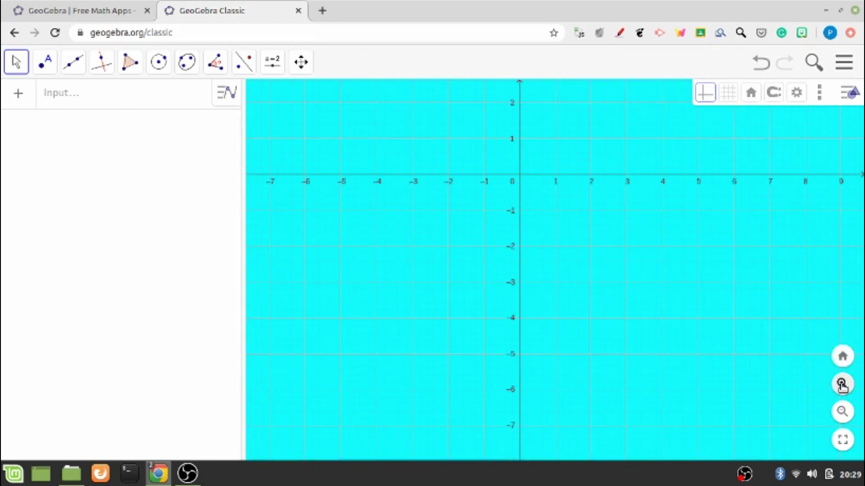
scroll(841, 385, "up", 1)
scroll(842, 385, "up", 1)
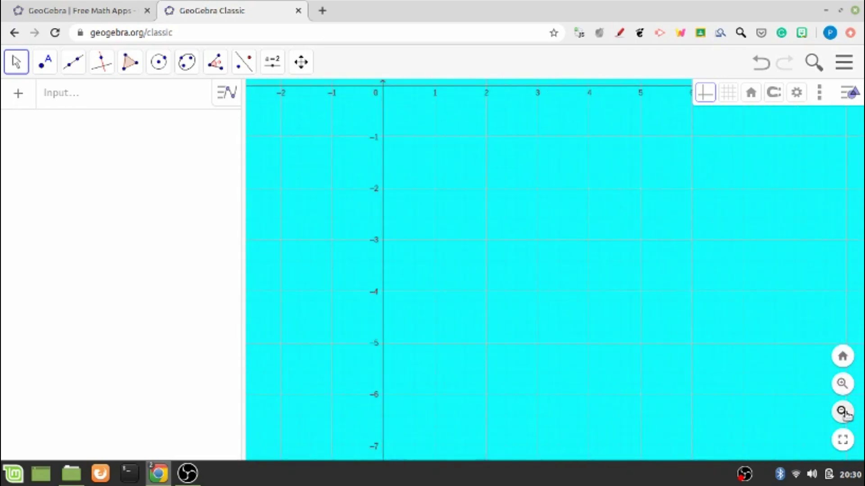
left_click(843, 412)
scroll(846, 416, "down", 4)
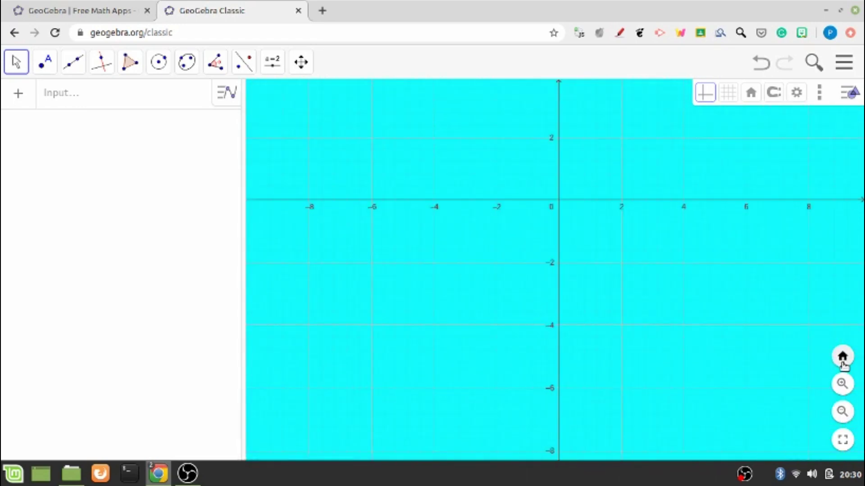
left_click(842, 356)
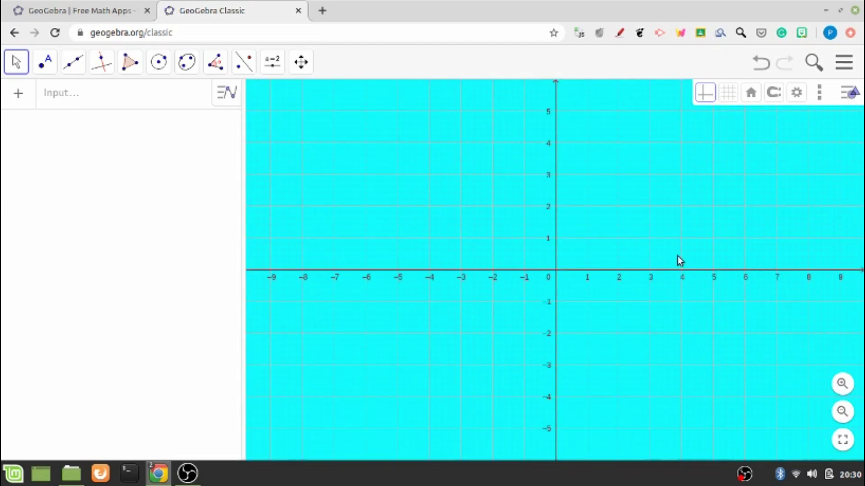
- Switch the workspace to full screen and return to the normal window
left_click(843, 440)
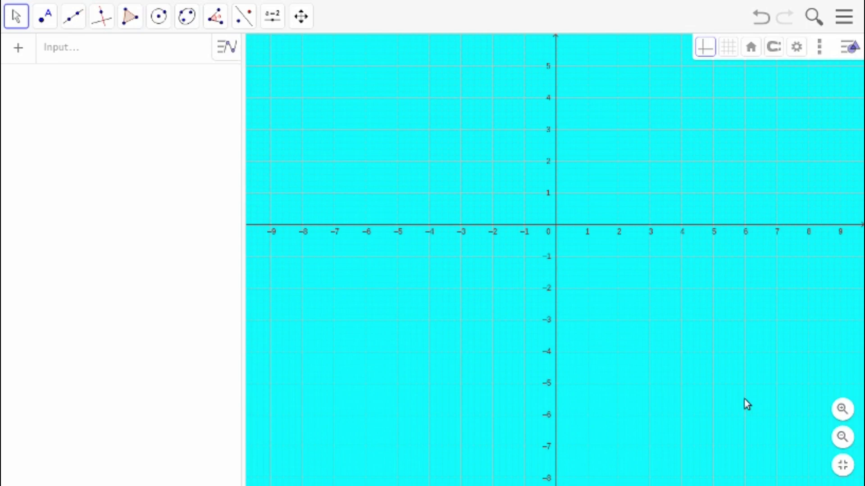
key("Escape")
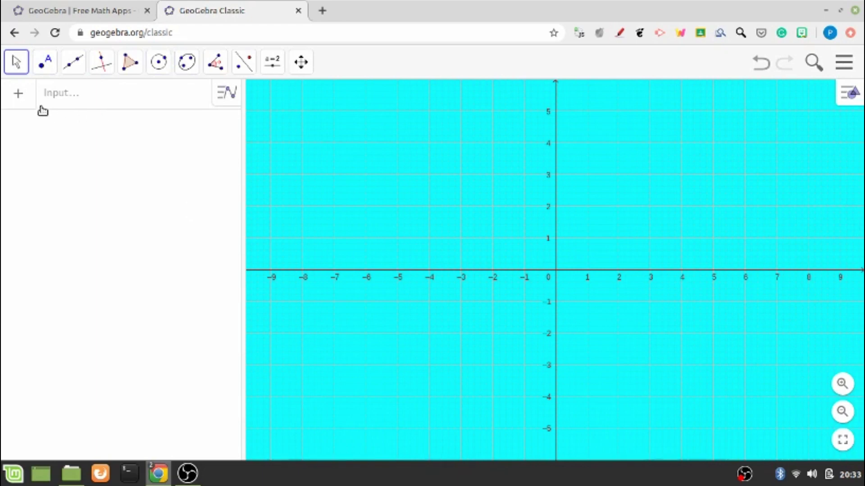
- Plot the line x = y by entering its equation in the algebra view
left_click(65, 101)
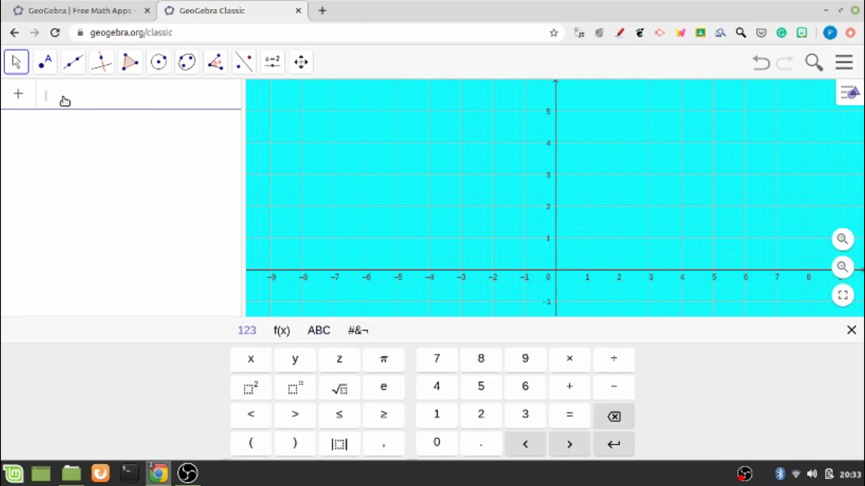
type("x ")
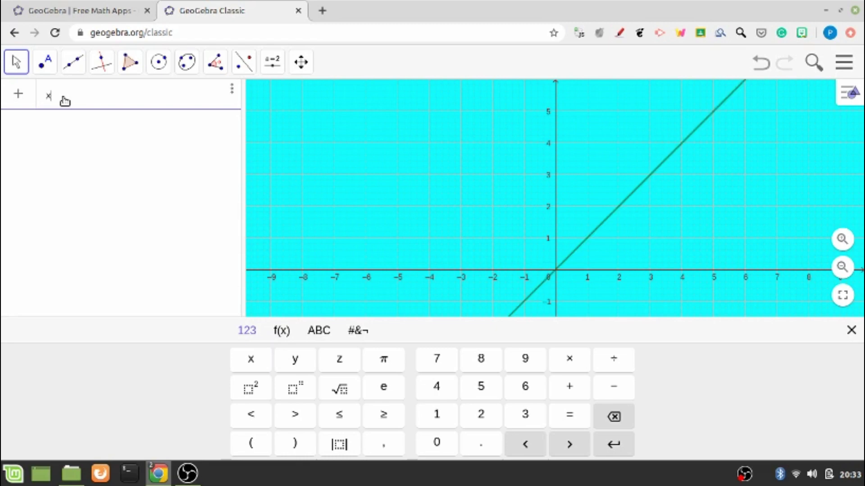
type("= ")
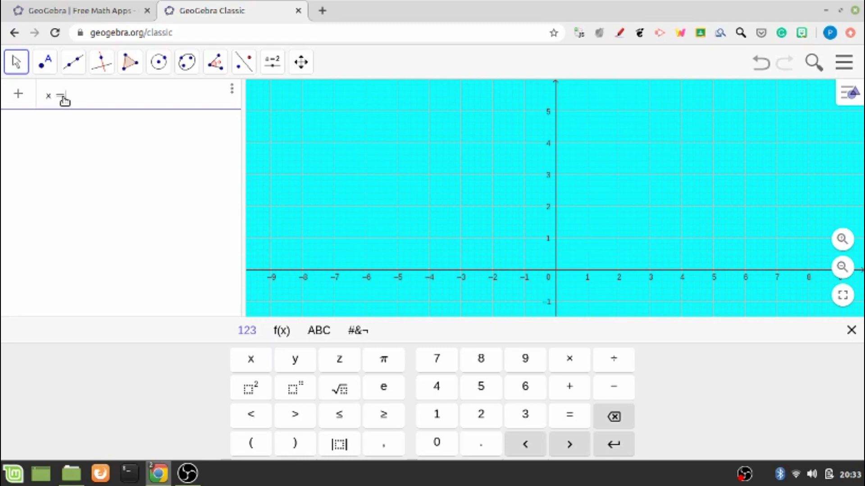
type("y")
key("Return")
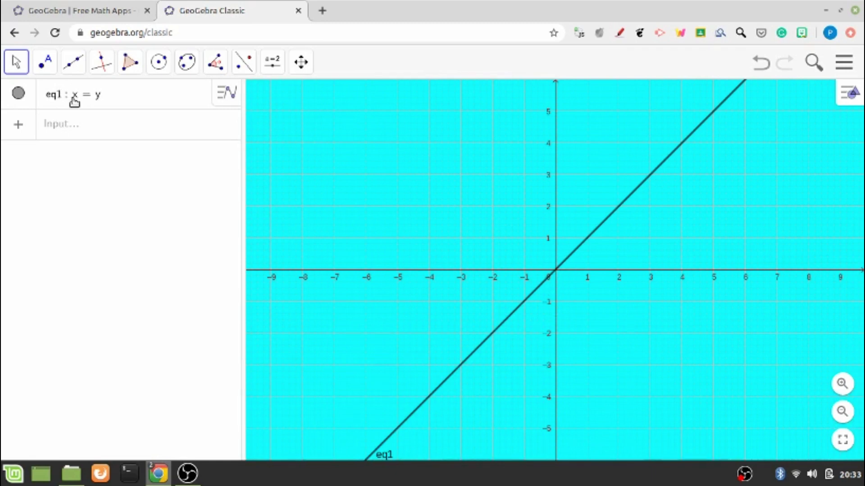
- Add the parabola x = y² as a second equation
left_click(74, 123)
type("x = ")
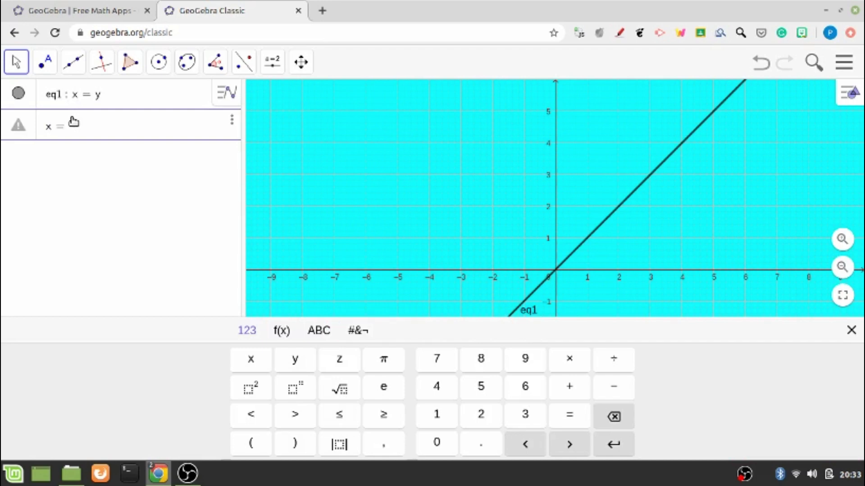
type("y")
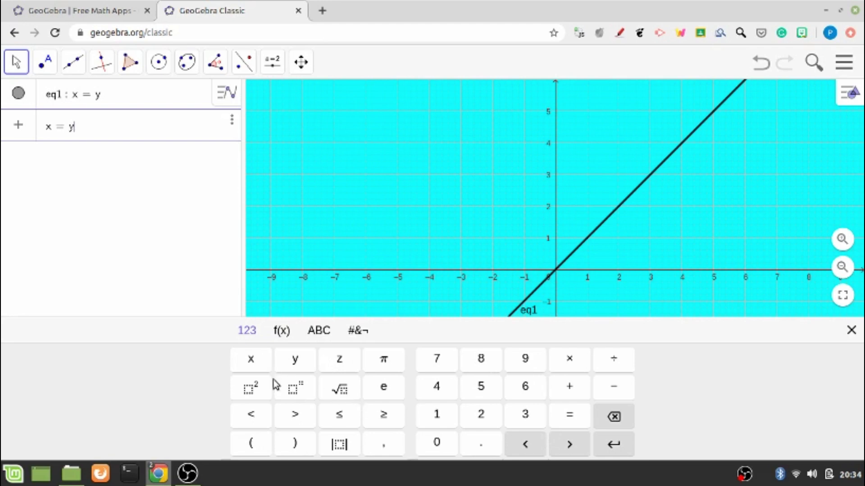
left_click(252, 397)
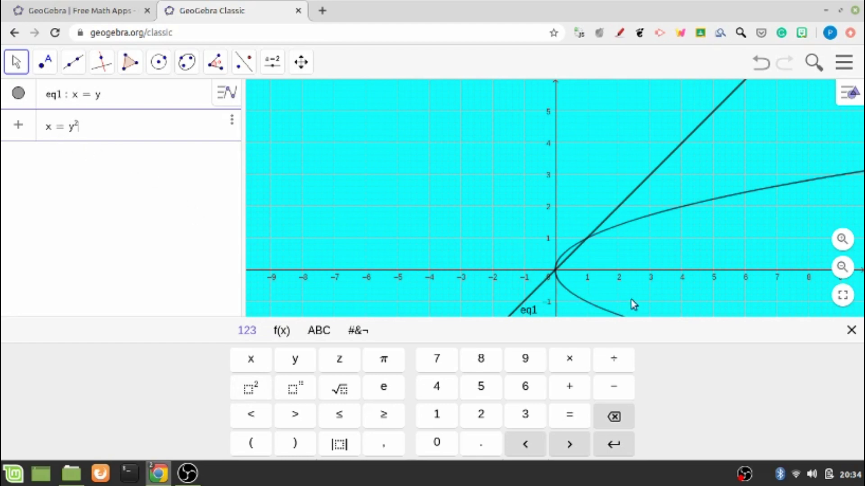
left_click(638, 282)
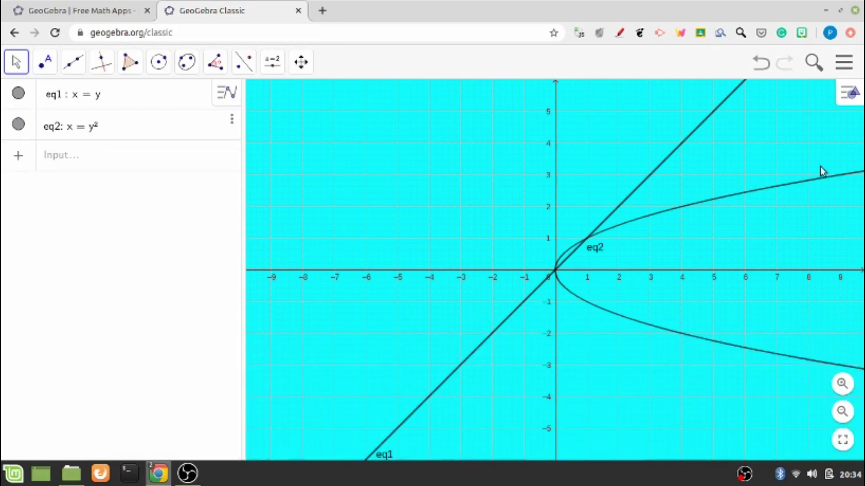
- Add the line x = 2y as a third equation and show the algebra view's style bar
left_click(67, 154)
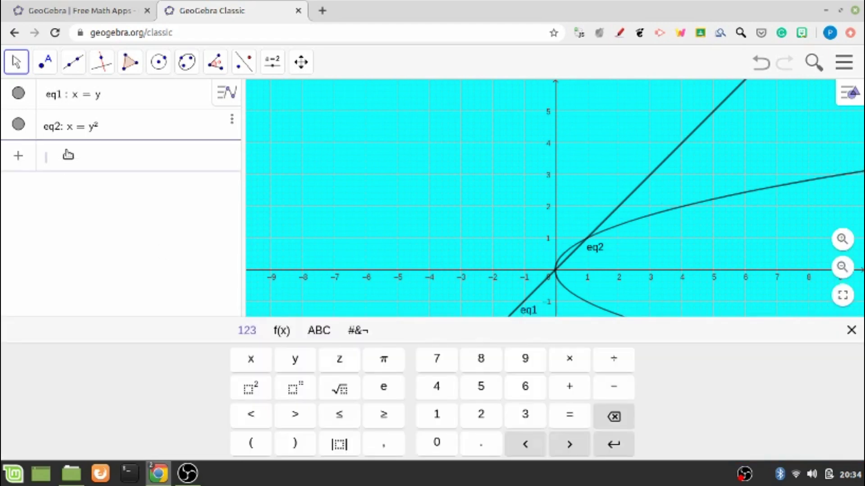
type("x")
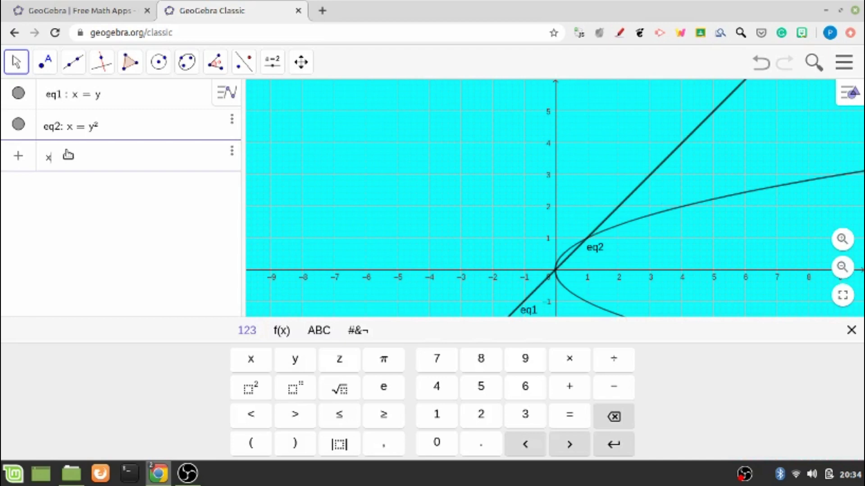
type(" = 2 y")
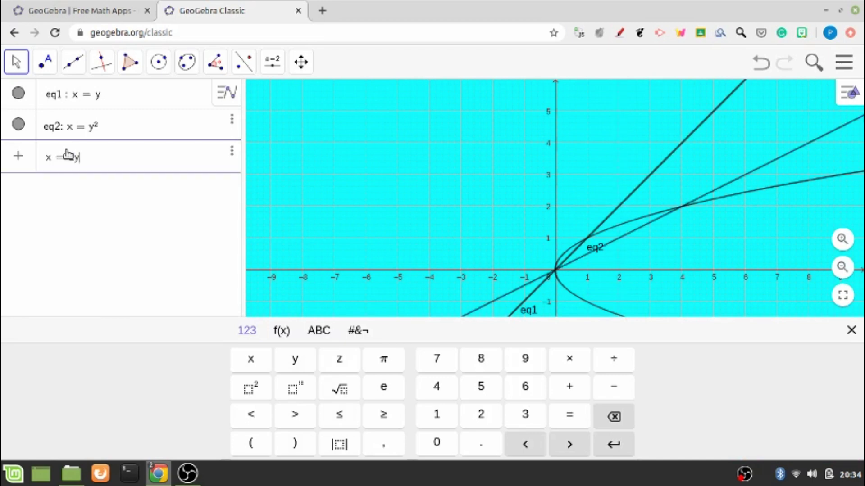
key("Return")
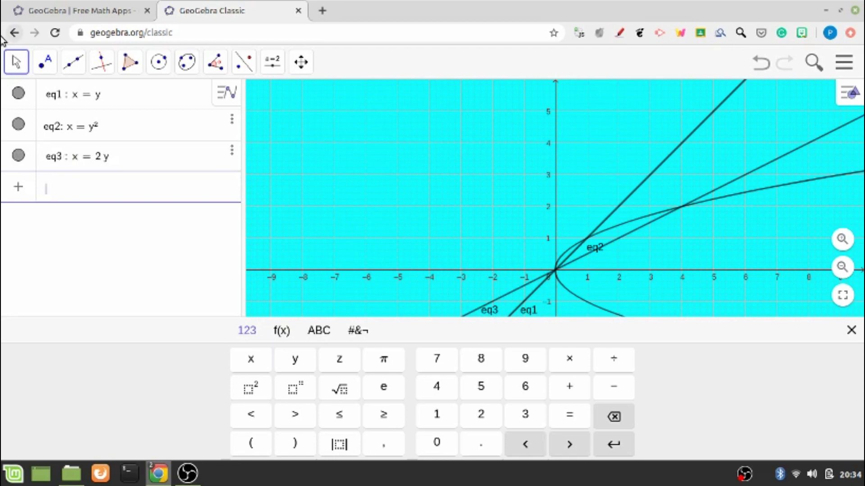
left_click(395, 215)
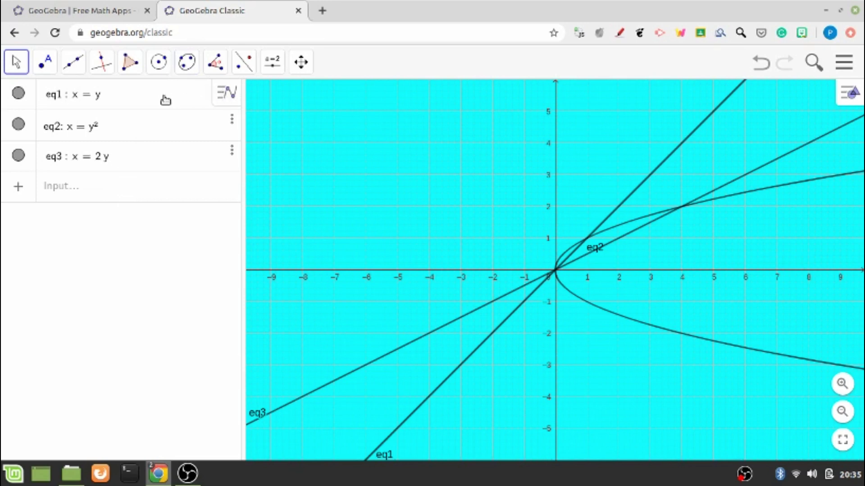
left_click(221, 101)
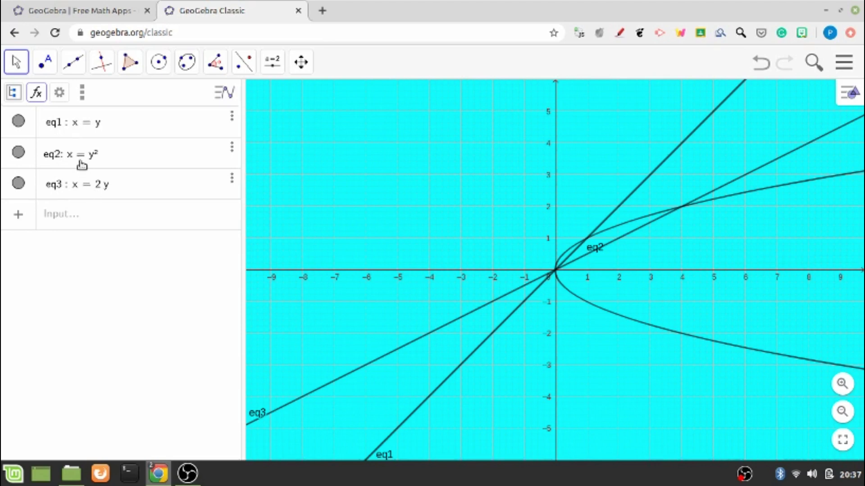
- Hide the line x = y, show it again, and toggle its label
right_click(433, 395)
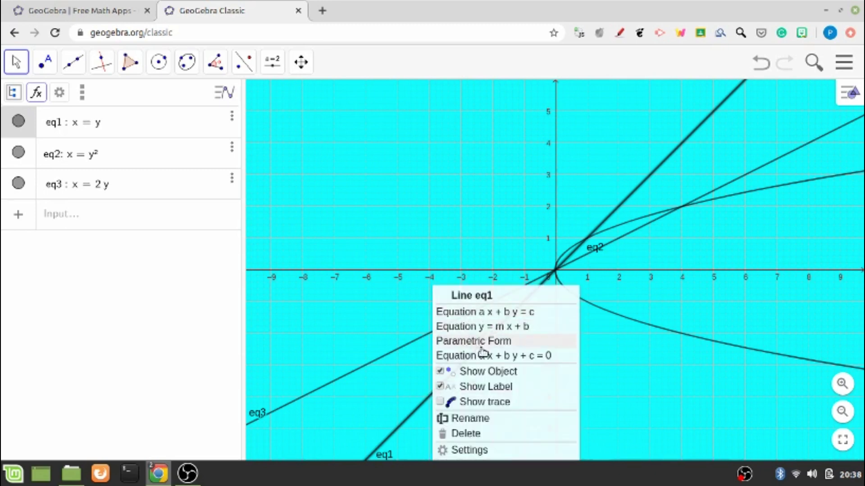
left_click(441, 374)
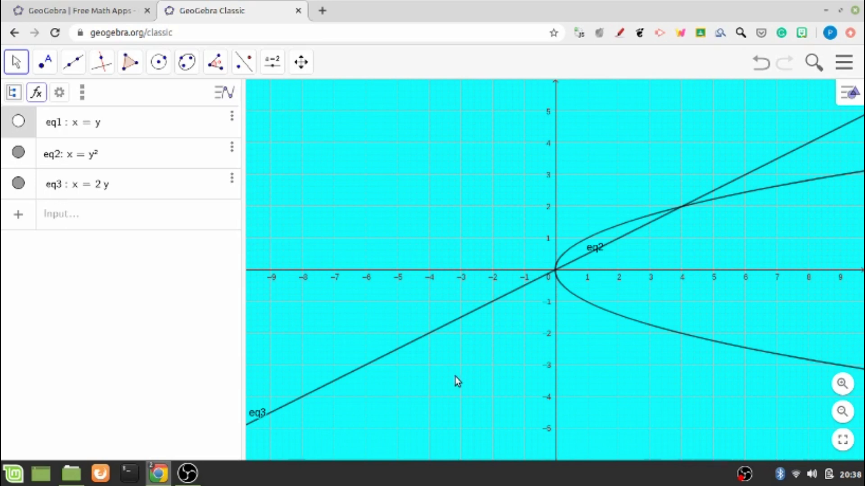
right_click(456, 377)
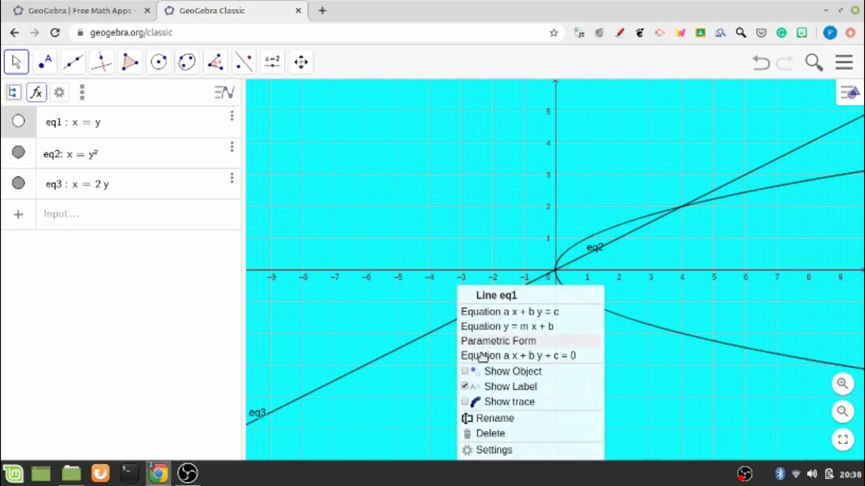
left_click(467, 373)
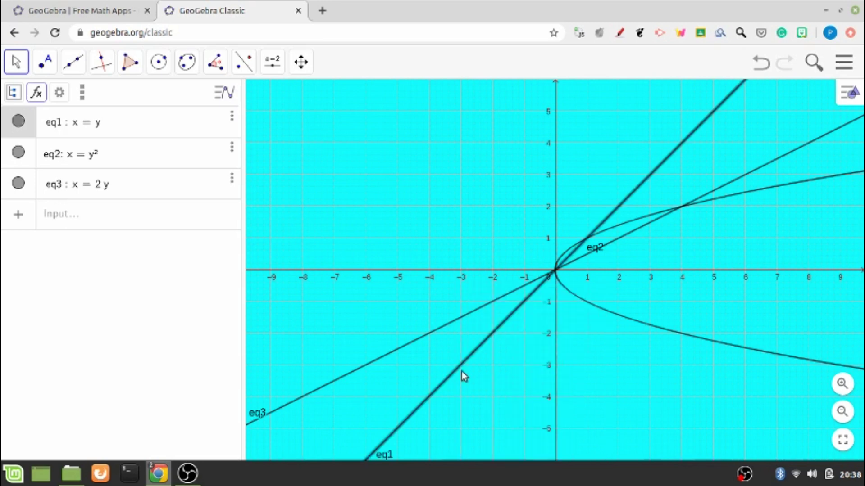
right_click(469, 367)
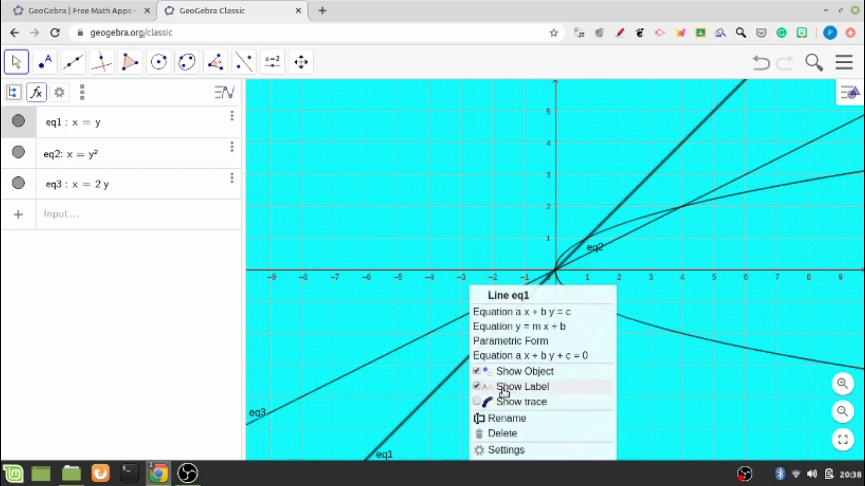
left_click(477, 387)
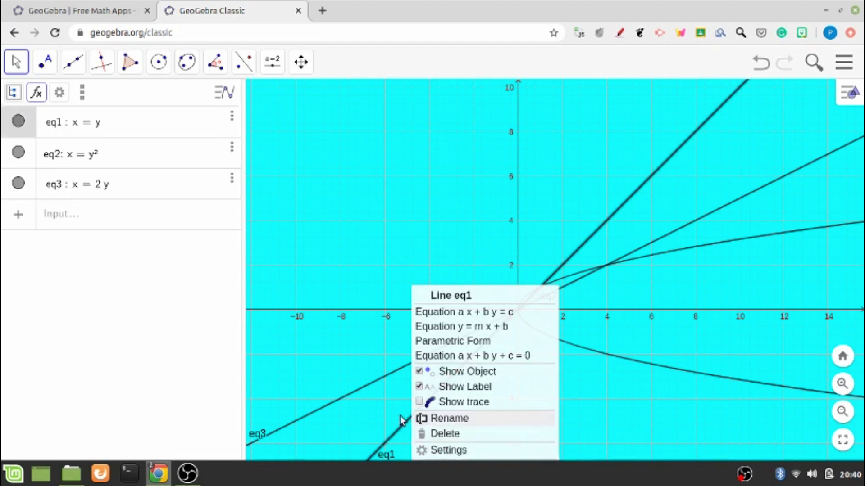
- Open the settings of the line x = y and set its caption to Line1
left_click(447, 451)
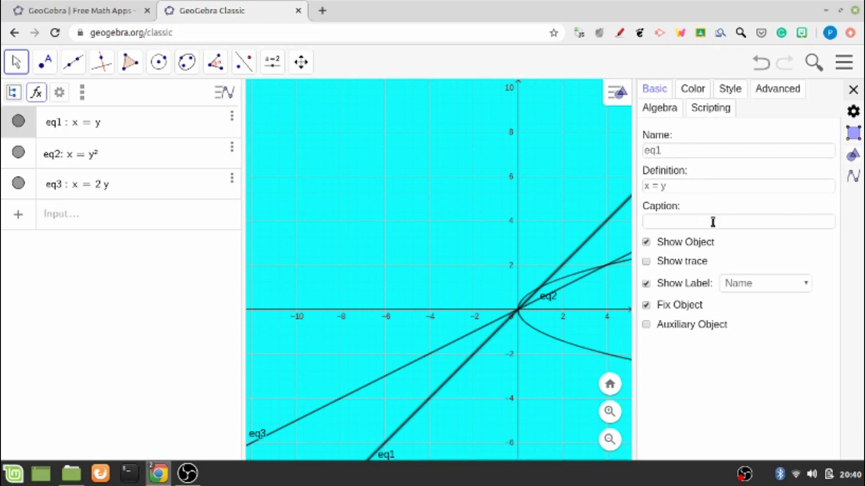
left_click(683, 222)
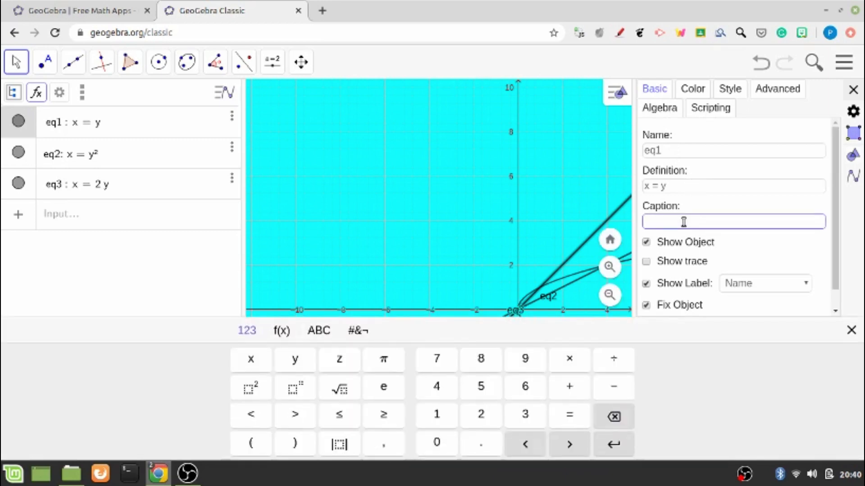
type("Line1")
key("Return")
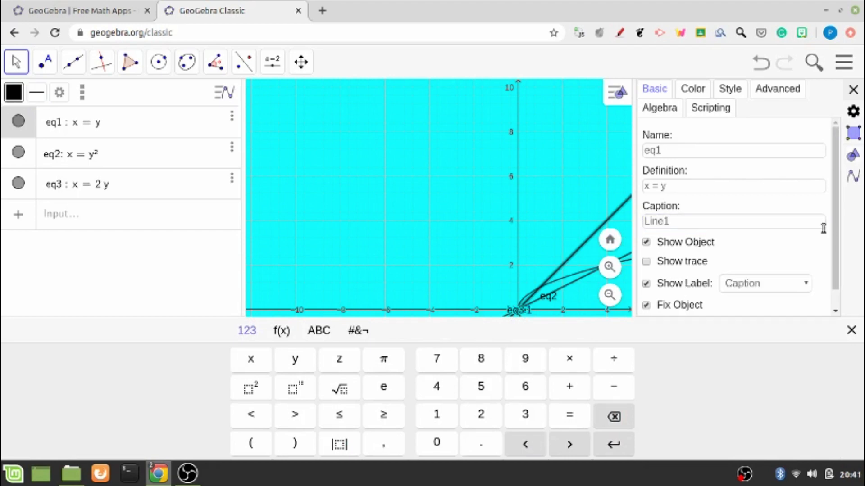
left_click(834, 226)
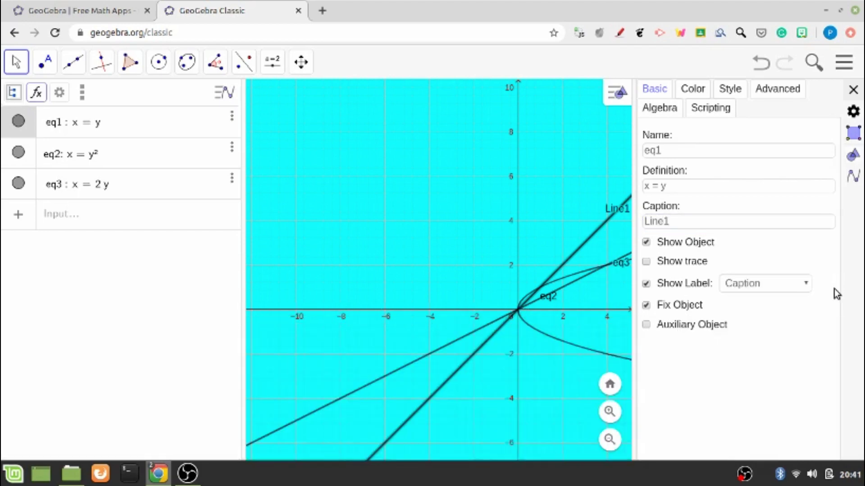
- Color the line x = y red (#FF0000) and set its line thickness to 12, keeping the opacity at 70
left_click(698, 98)
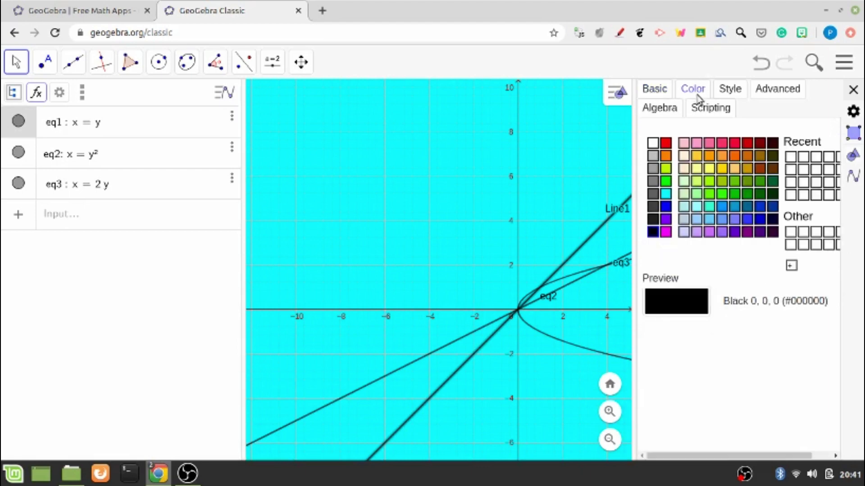
left_click(666, 143)
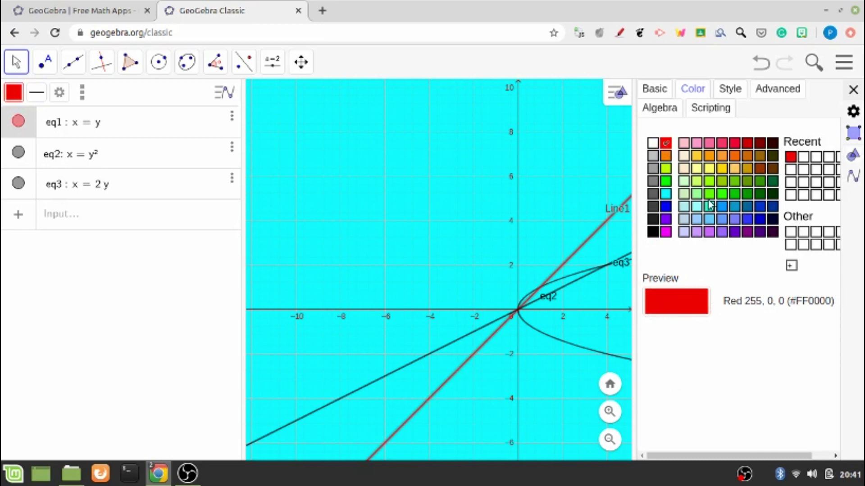
left_click(726, 90)
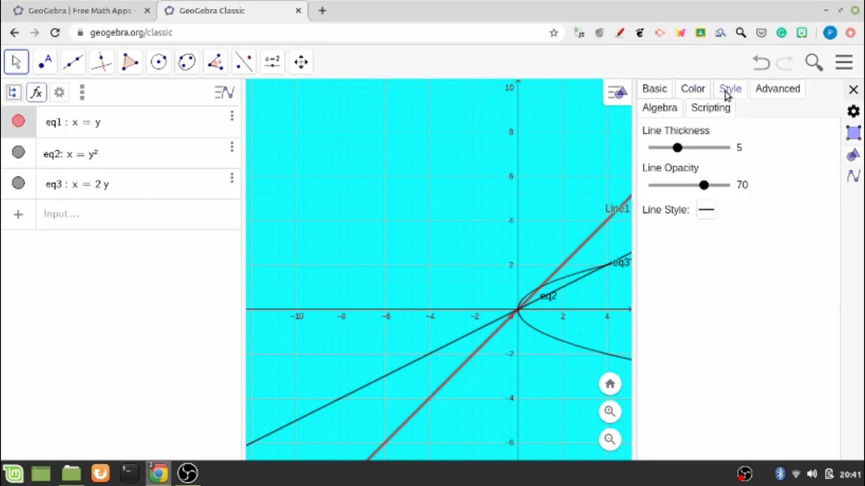
left_click_drag(677, 147, 717, 148)
mouse_move(704, 185)
left_mouse_down()
mouse_move(679, 187)
mouse_move(718, 188)
mouse_move(675, 189)
mouse_move(711, 188)
mouse_move(703, 186)
left_mouse_up()
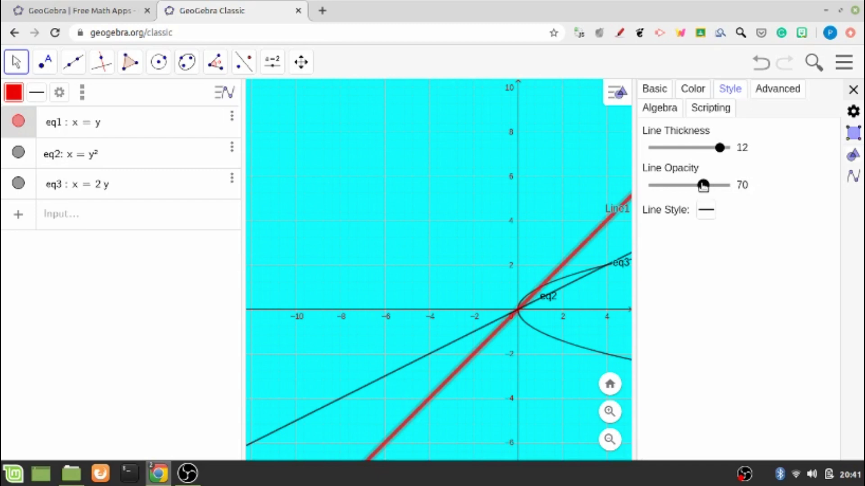
- Try the long-dashed style on the line x = y, switch it to short dashes, and close its settings
left_click(707, 210)
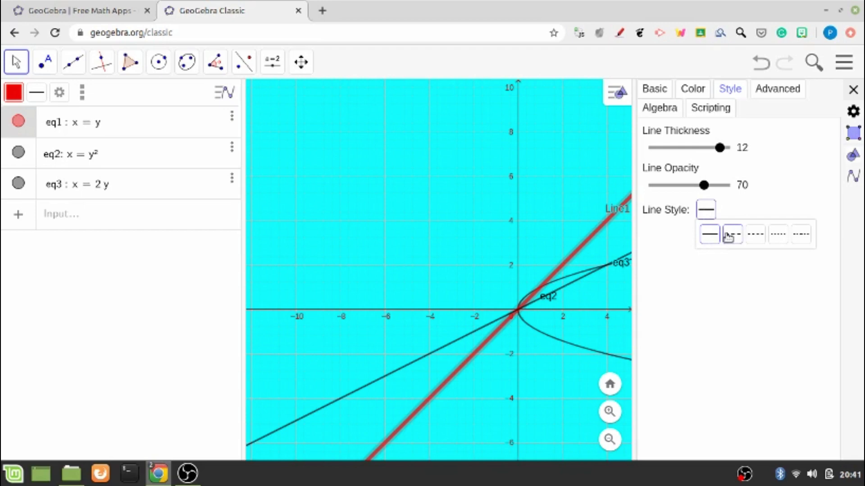
left_click(730, 237)
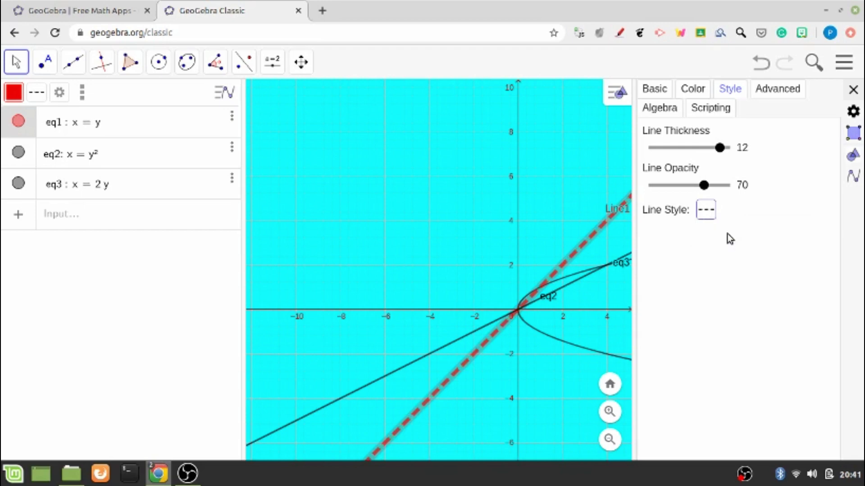
left_click(706, 211)
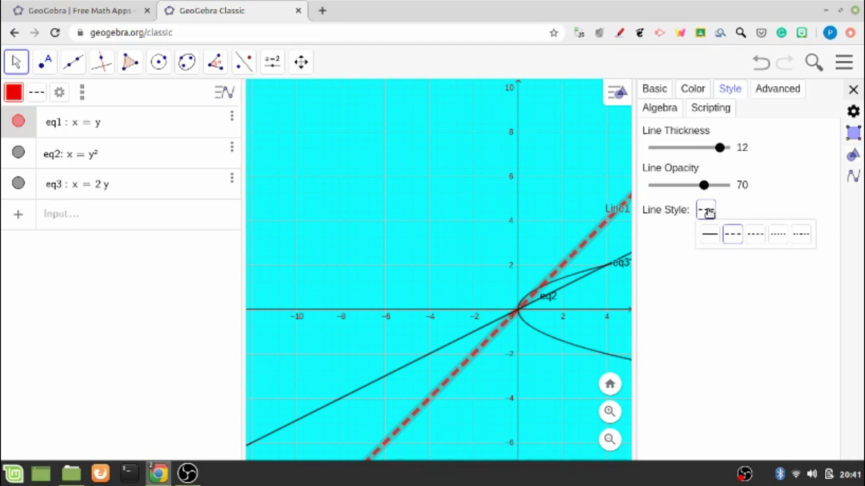
left_click(755, 234)
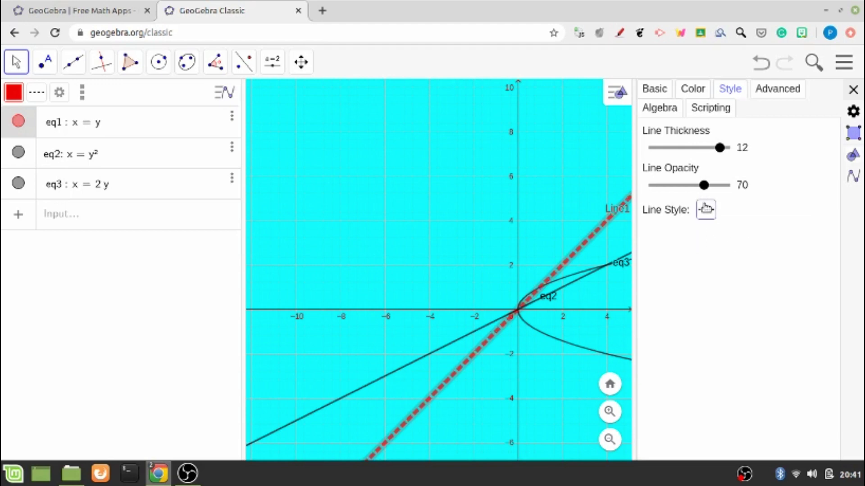
left_click(479, 152)
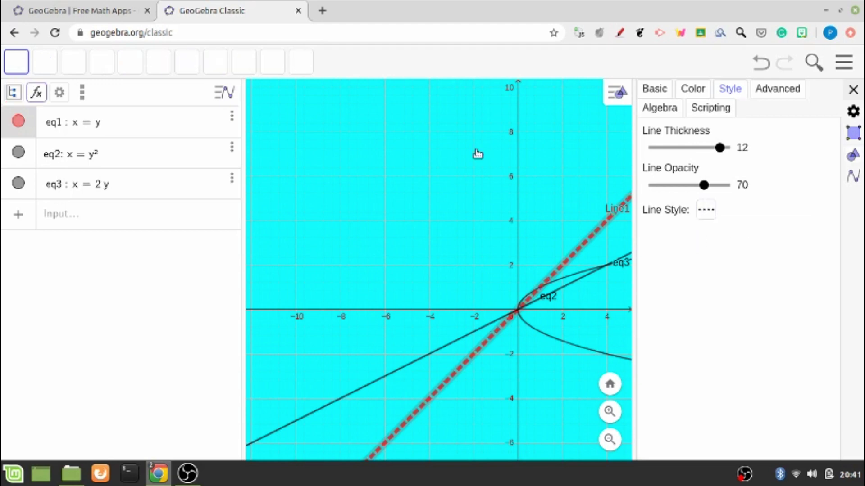
key("Escape")
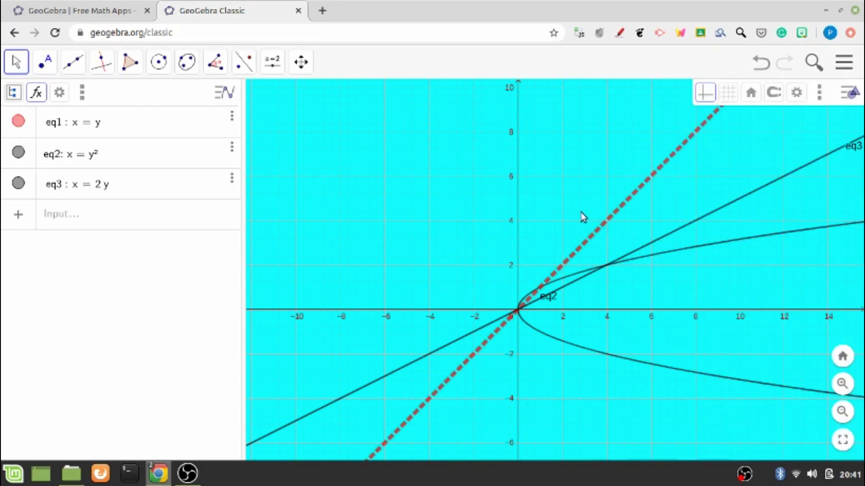
left_click_drag(489, 388, 306, 461)
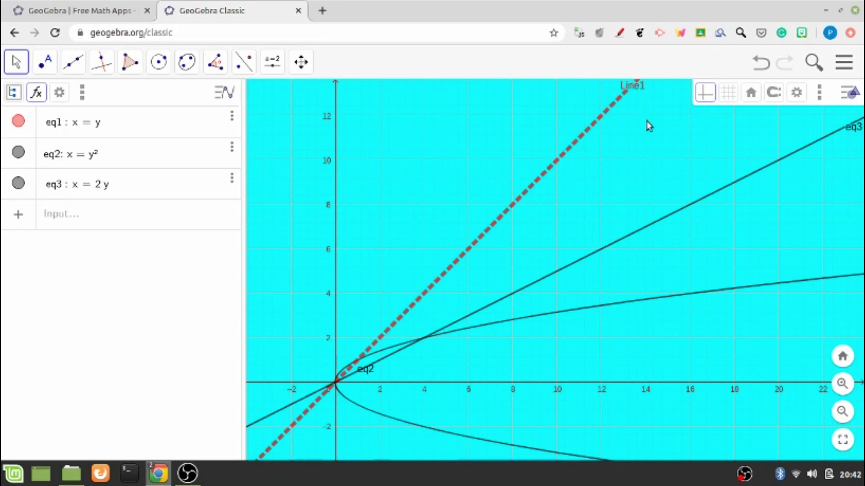
- Delete the line x = y, the line x = 2y and the parabola x = y² from the graph
right_click(613, 102)
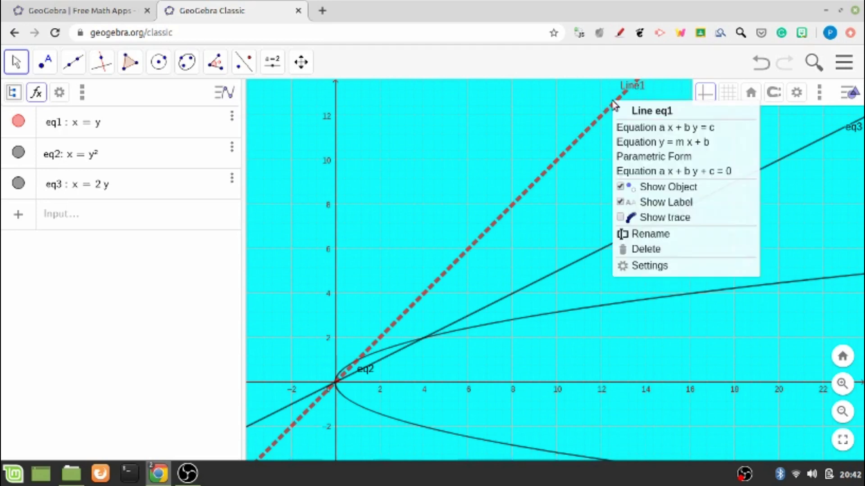
left_click(660, 250)
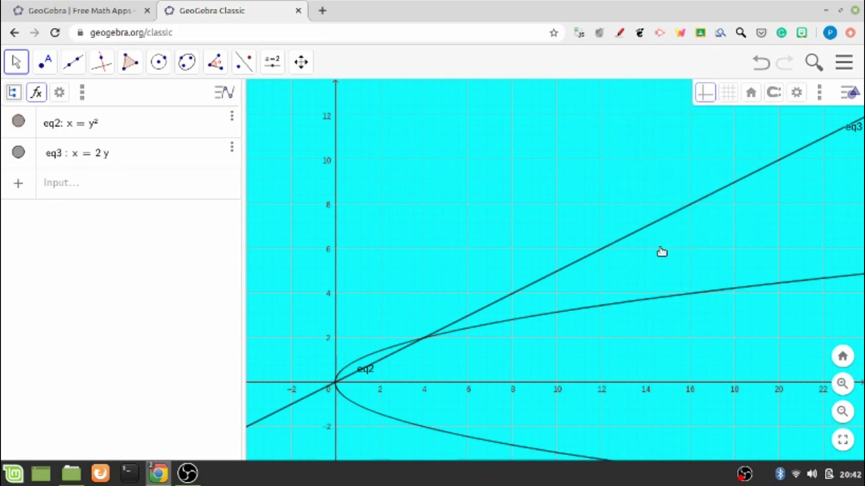
right_click(637, 233)
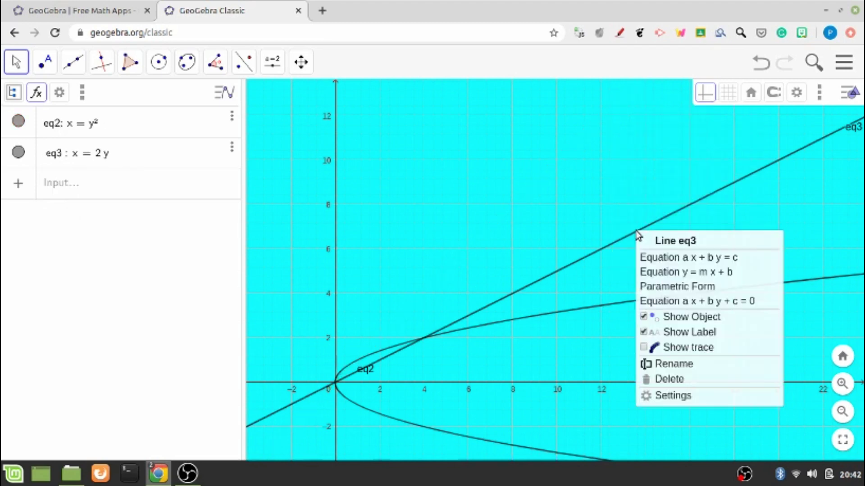
left_click(670, 381)
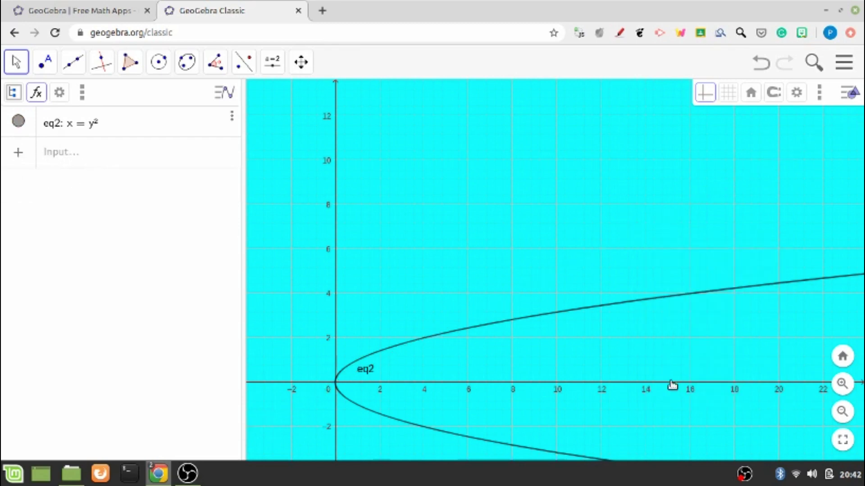
right_click(594, 310)
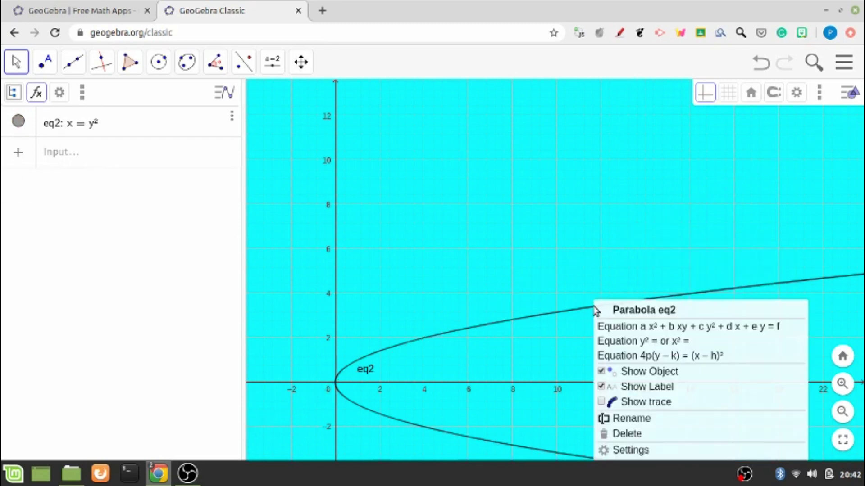
left_click(644, 434)
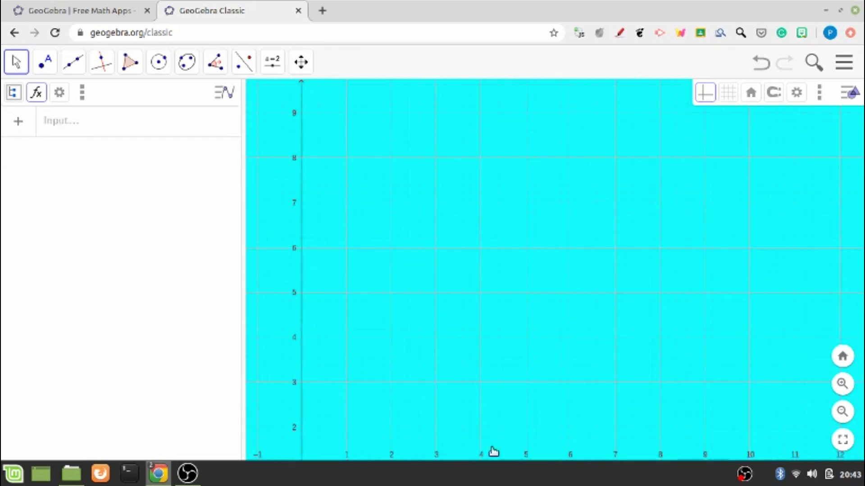
- Pan around the empty graphics view and reset it to the standard view
left_click_drag(631, 230, 836, 203)
left_click_drag(678, 221, 683, 123)
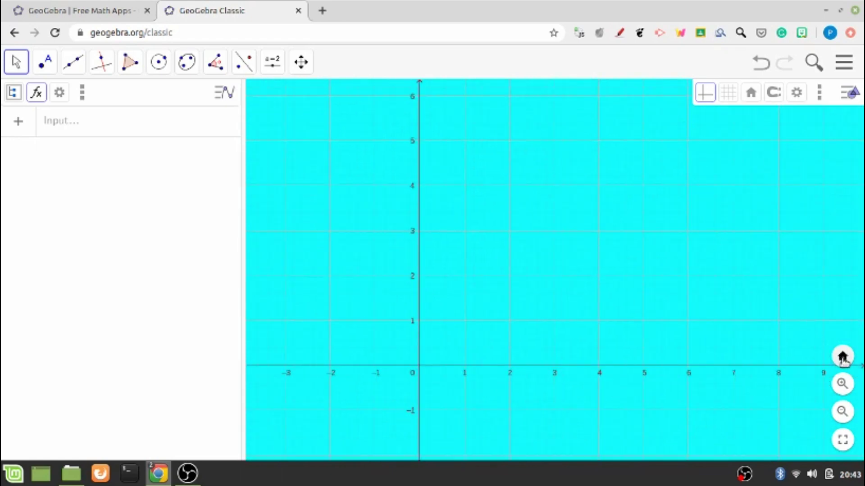
left_click(843, 358)
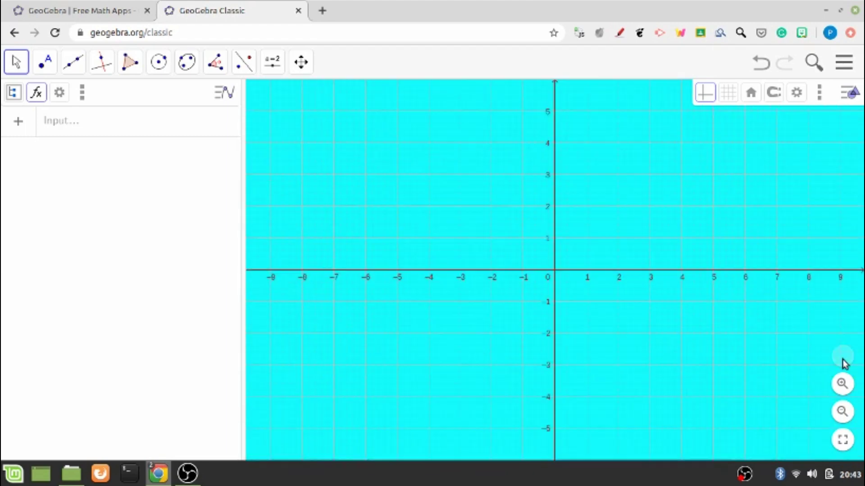